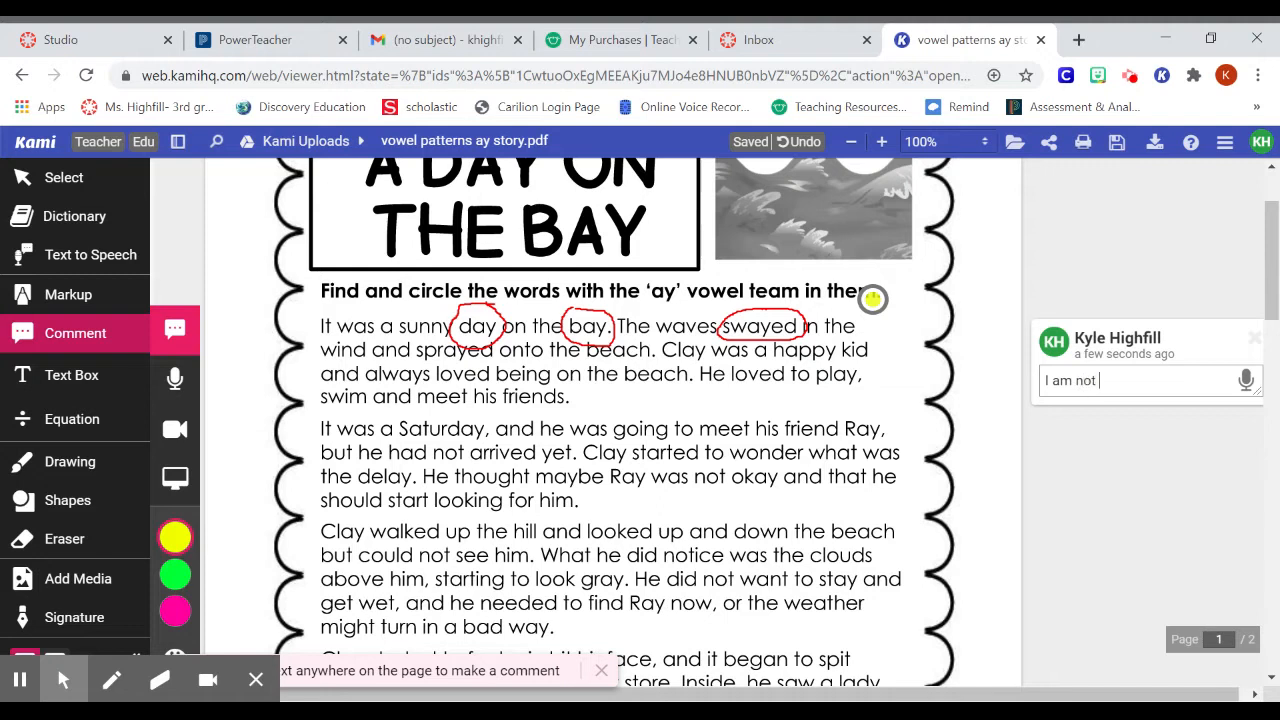
# Finish the comment as "I am not certain about this answer." and delete the comment from the story page
pyautogui.write('out ht is')
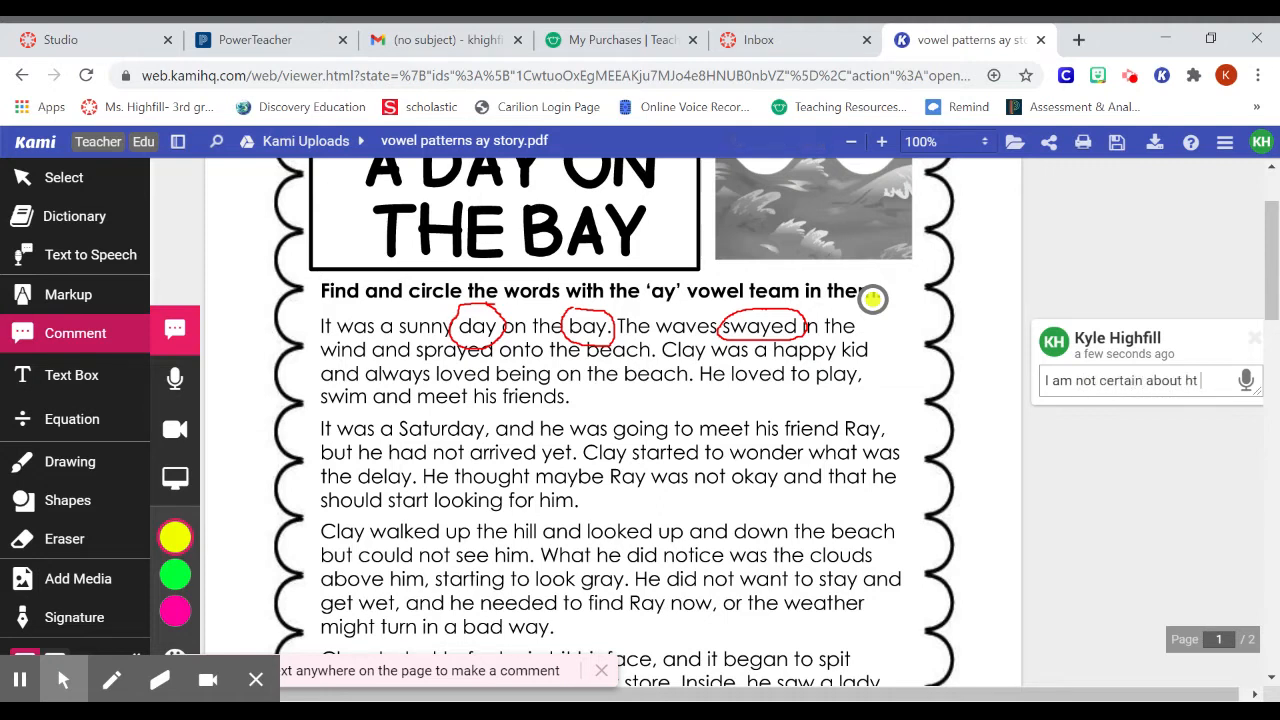
pyautogui.press('BackSpace')
pyautogui.press('BackSpace')
pyautogui.press('BackSpace')
pyautogui.press('BackSpace')
pyautogui.press('BackSpace')
pyautogui.write('thic an')
pyautogui.press('BackSpace')
pyautogui.press('BackSpace')
pyautogui.press('BackSpace')
pyautogui.press('BackSpace')
pyautogui.write('s answer.')
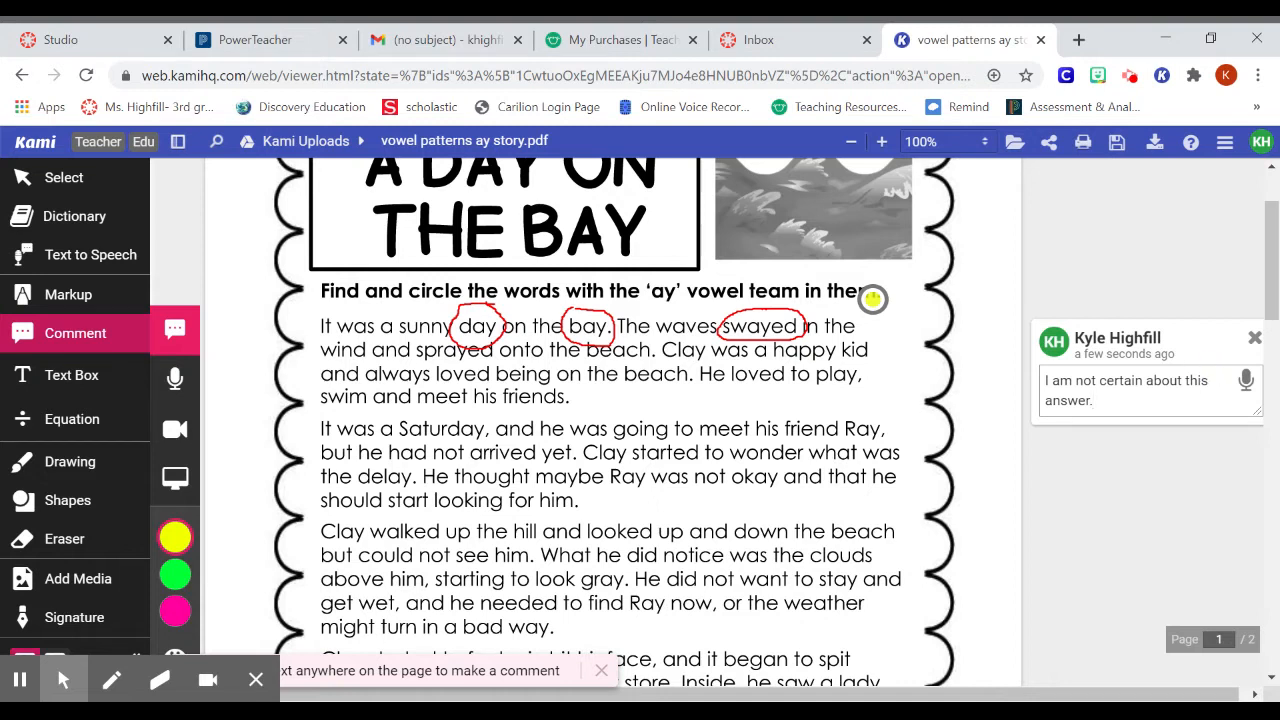
pyautogui.click(1255, 339)
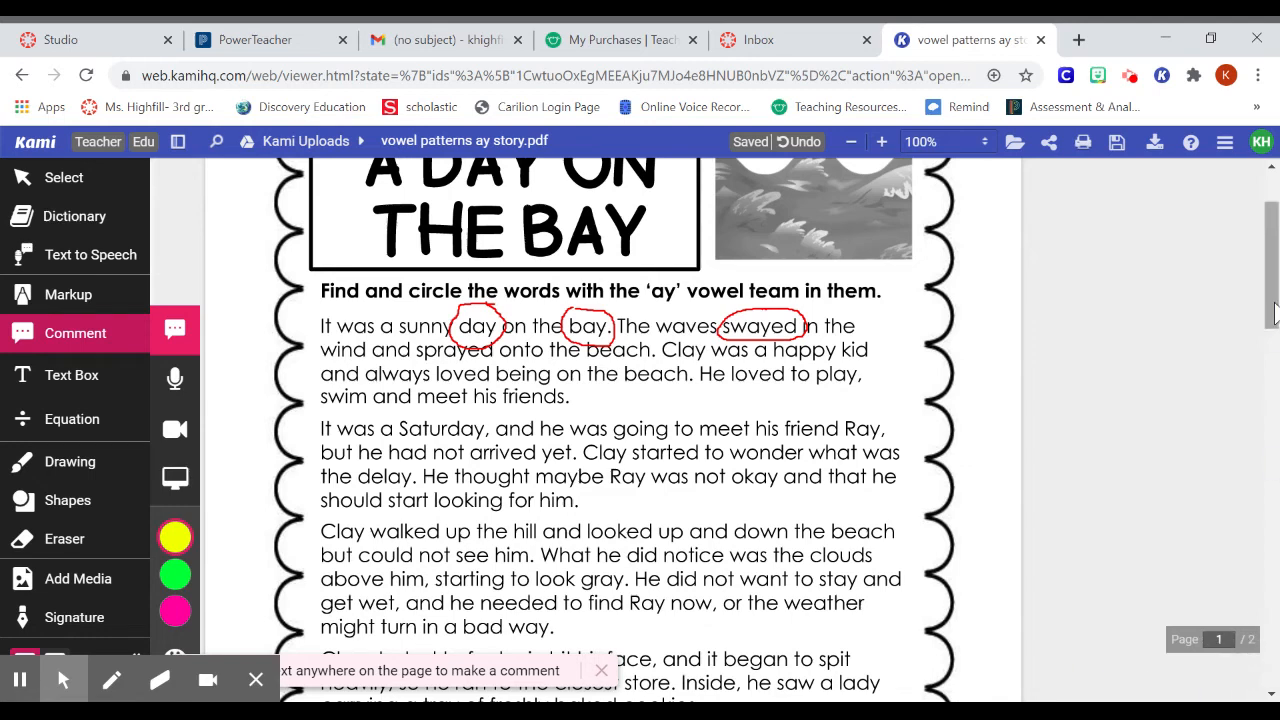
# Add a text box reading "day bay sprayed" inside the ‘ay’ words list box on page 2
pyautogui.moveTo(1269, 277); pyautogui.dragTo(1268, 305)
pyautogui.scroll(-3, 1268, 305)
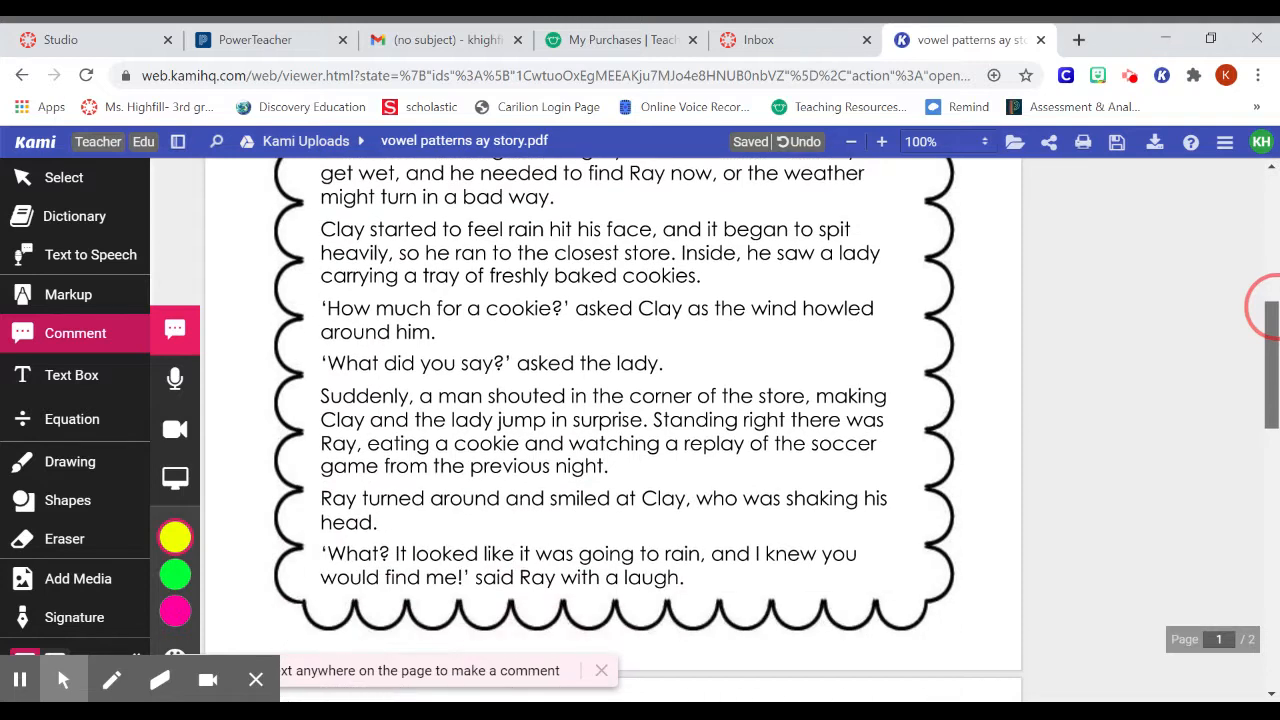
pyautogui.scroll(-2, 1268, 305)
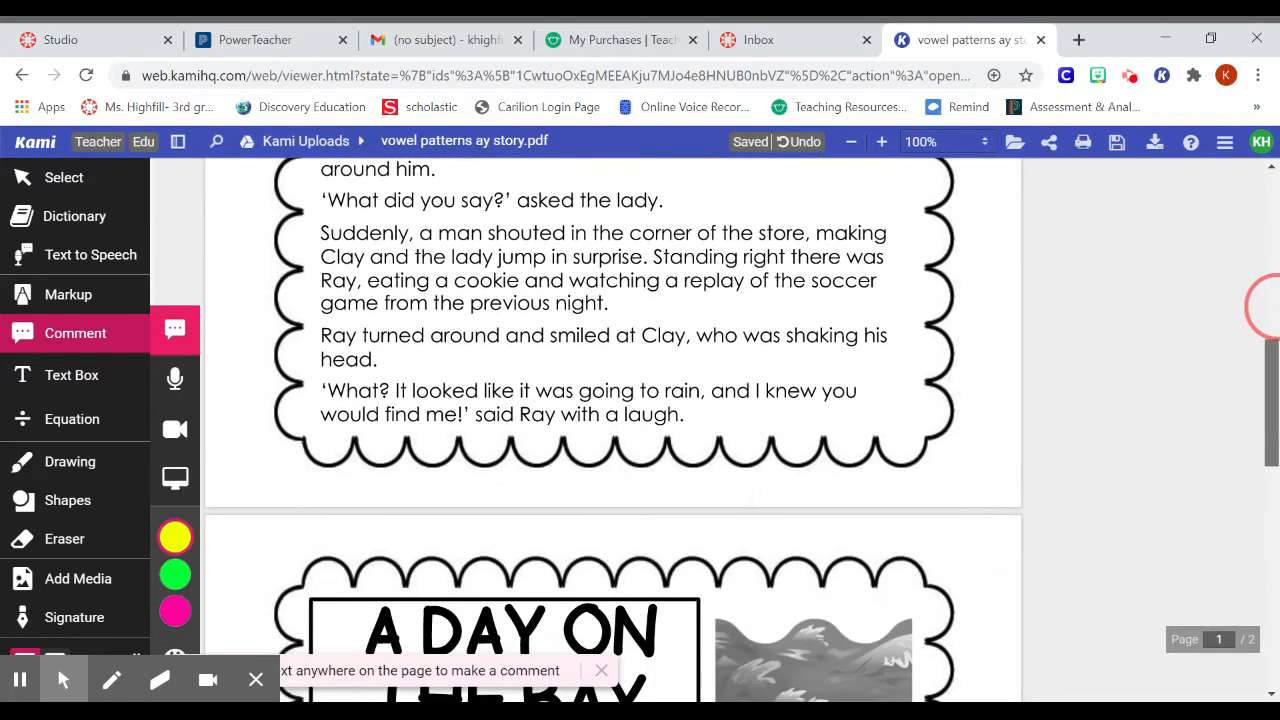
pyautogui.scroll(-5, 1265, 305)
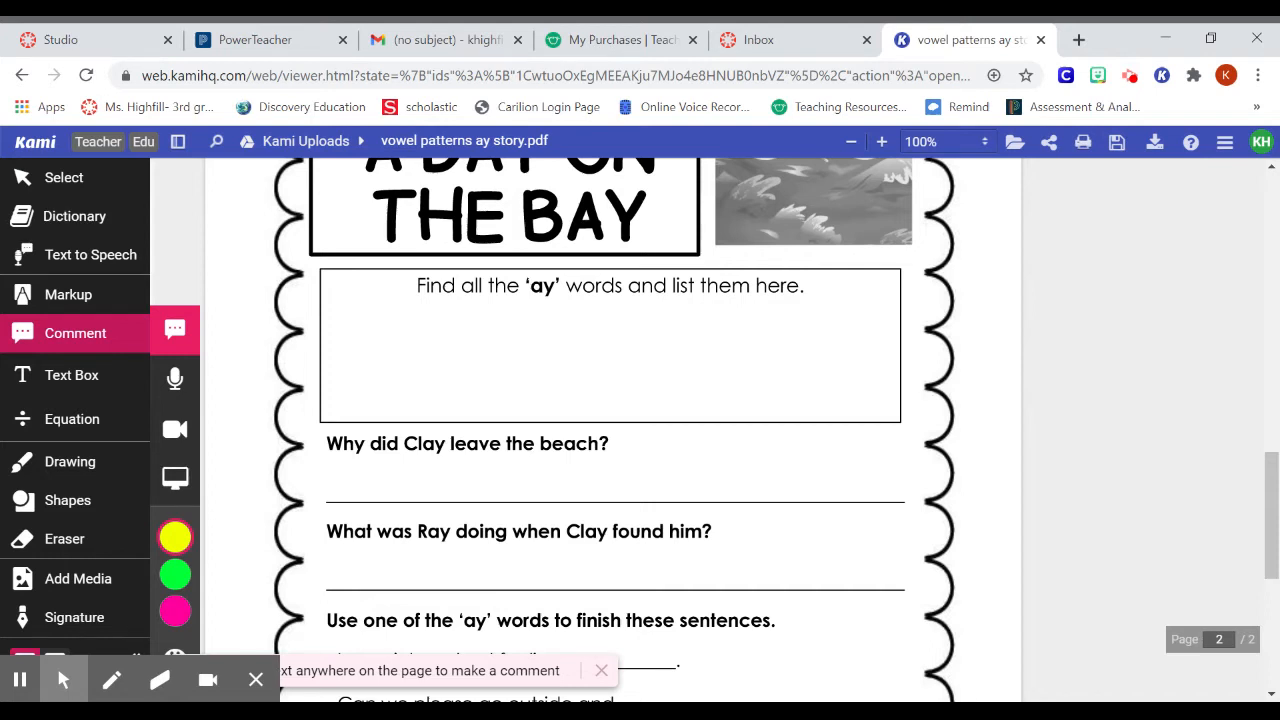
pyautogui.click(74, 390)
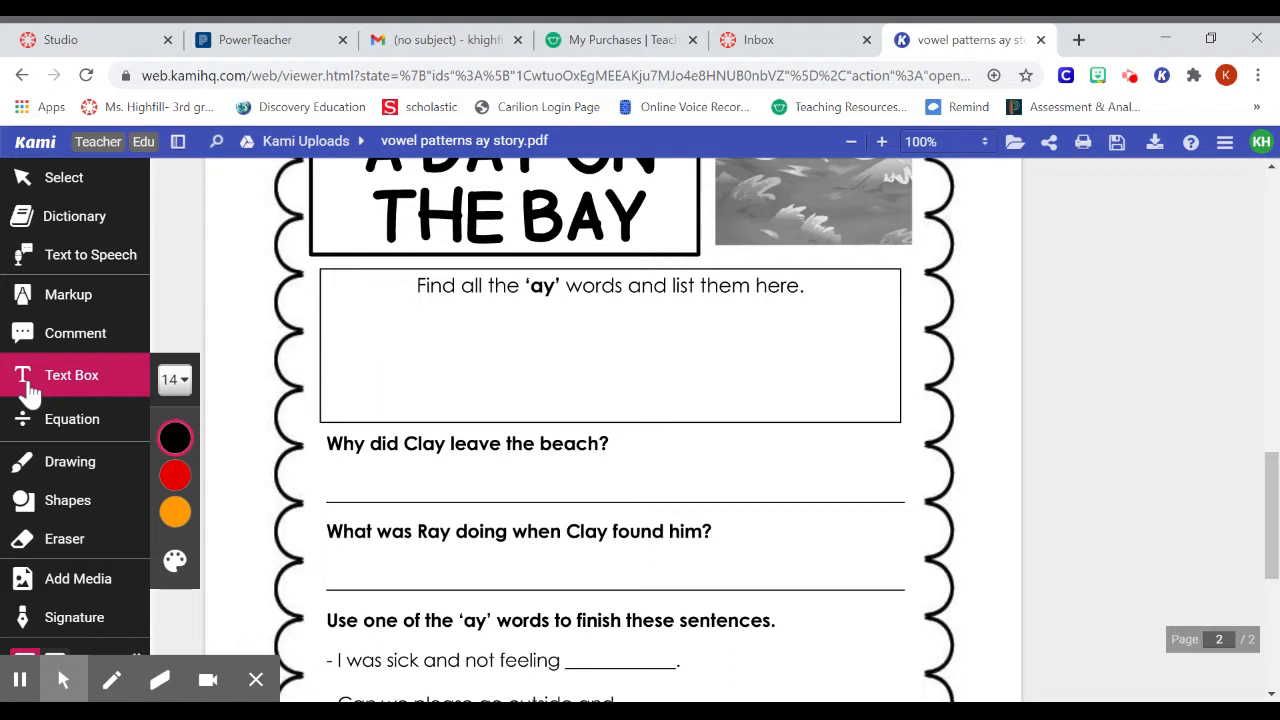
pyautogui.click(336, 296)
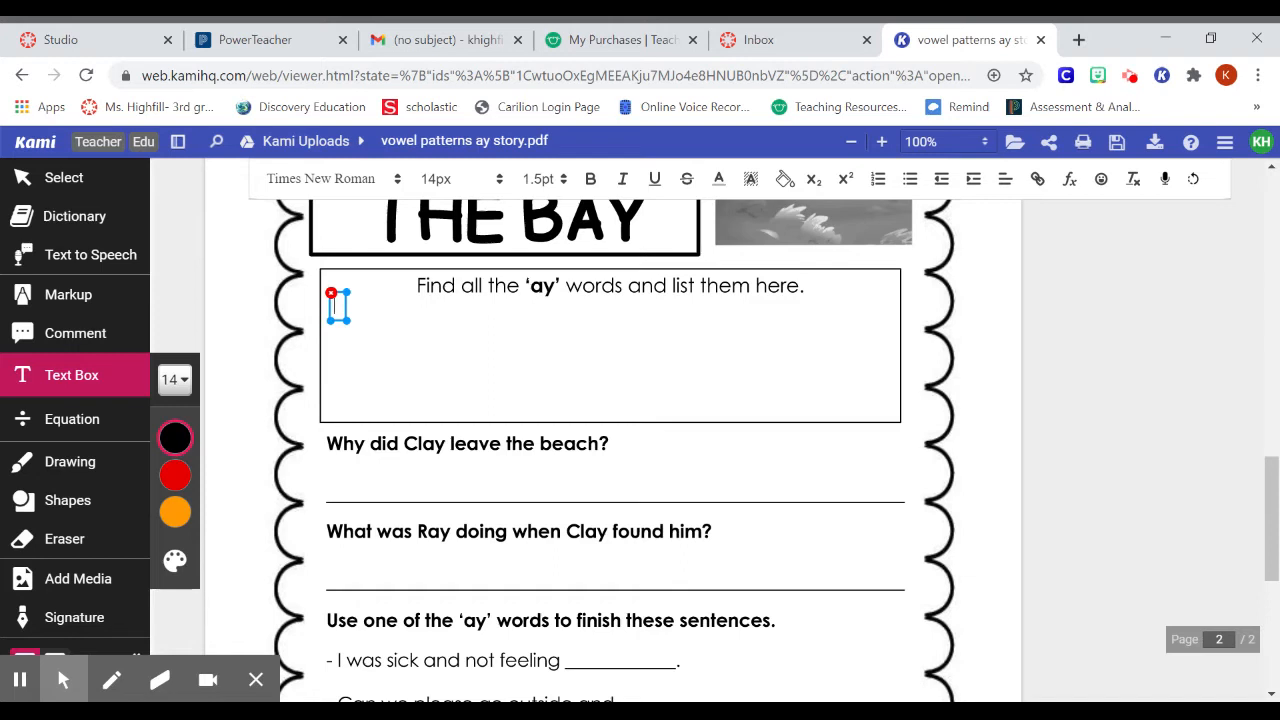
pyautogui.write('day bay sprayed')
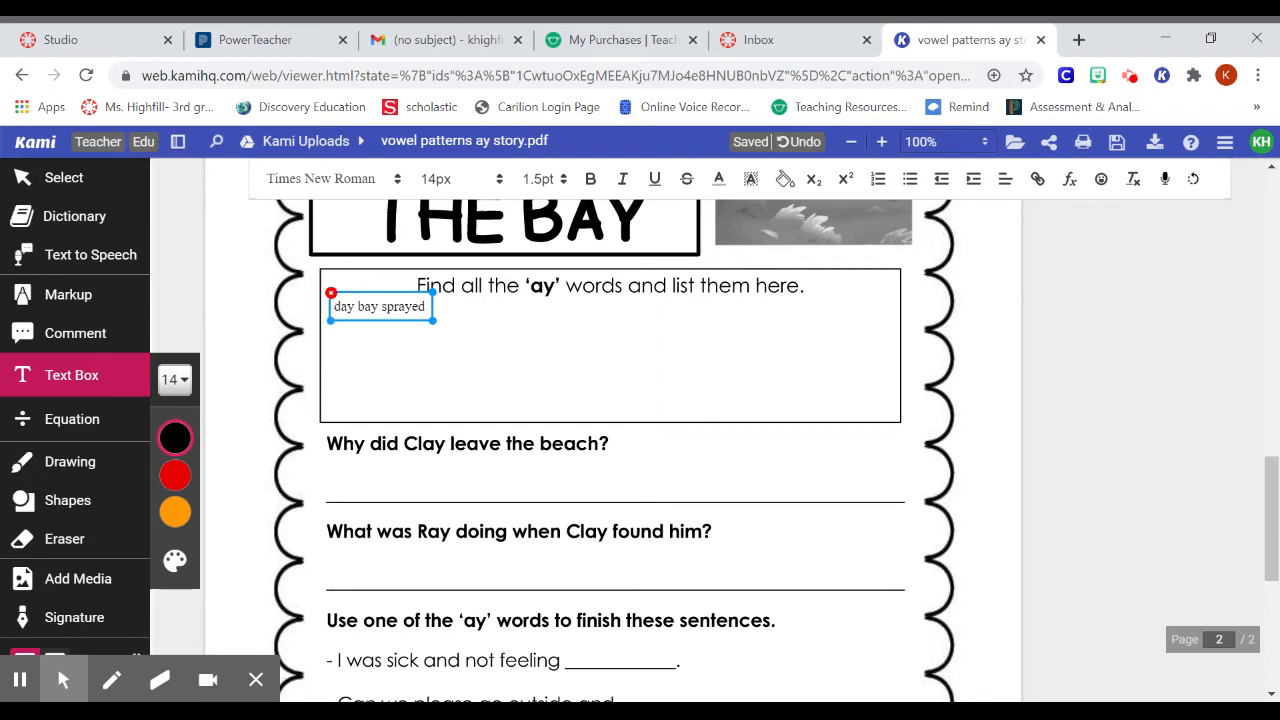
# Delete the "day bay sprayed" text box and undo the deletion
pyautogui.click(331, 294)
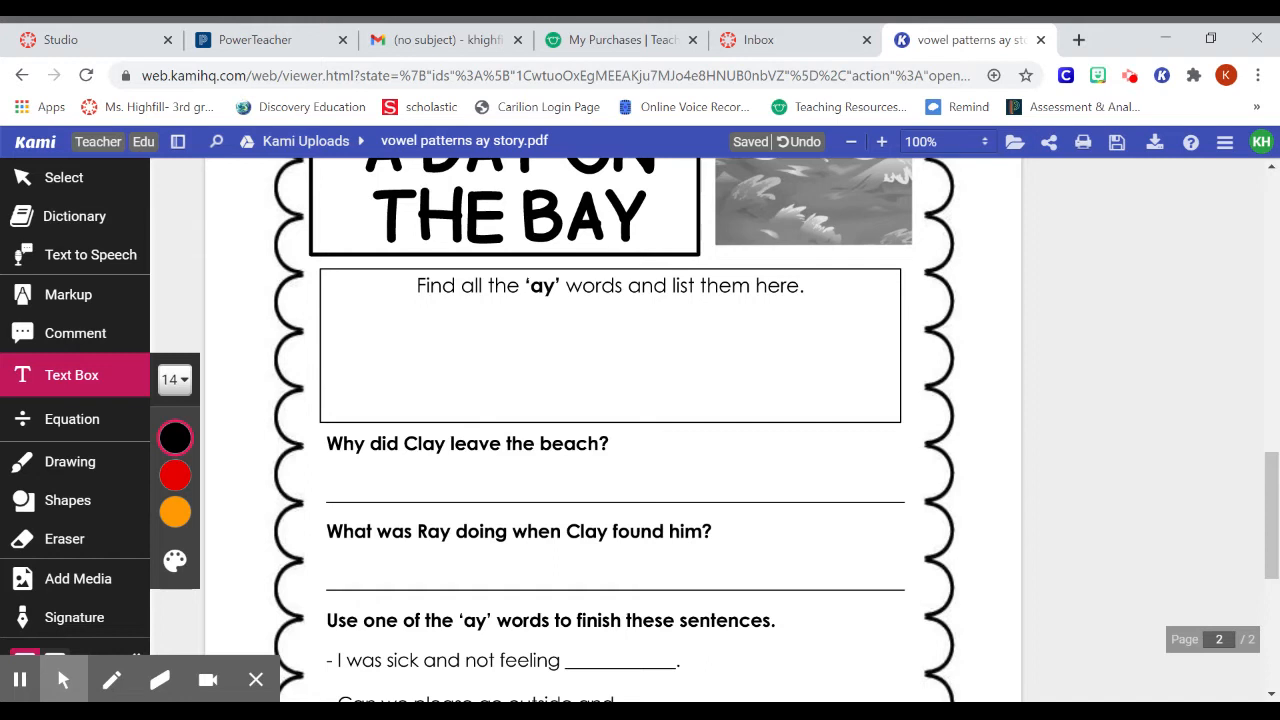
pyautogui.click(808, 143)
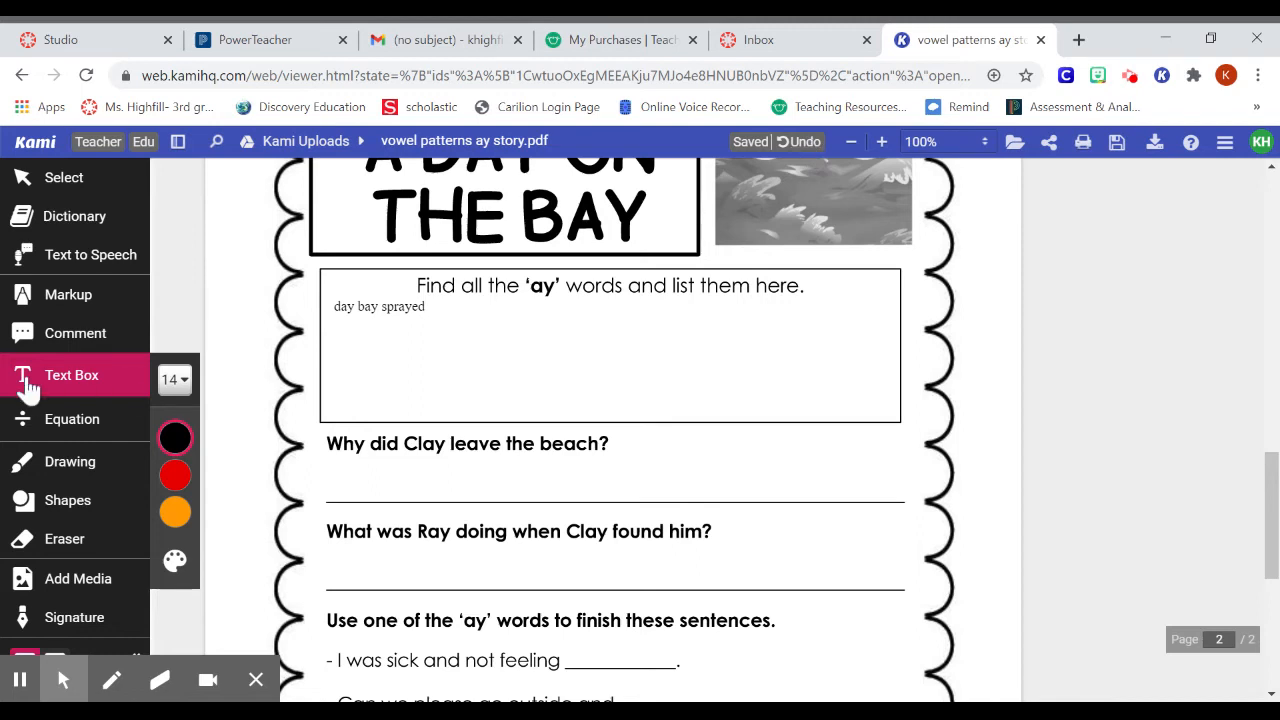
# Start a text box under "Why did Clay leave the beach?" and review the worksheet's remaining questions and the story page
pyautogui.click(329, 463)
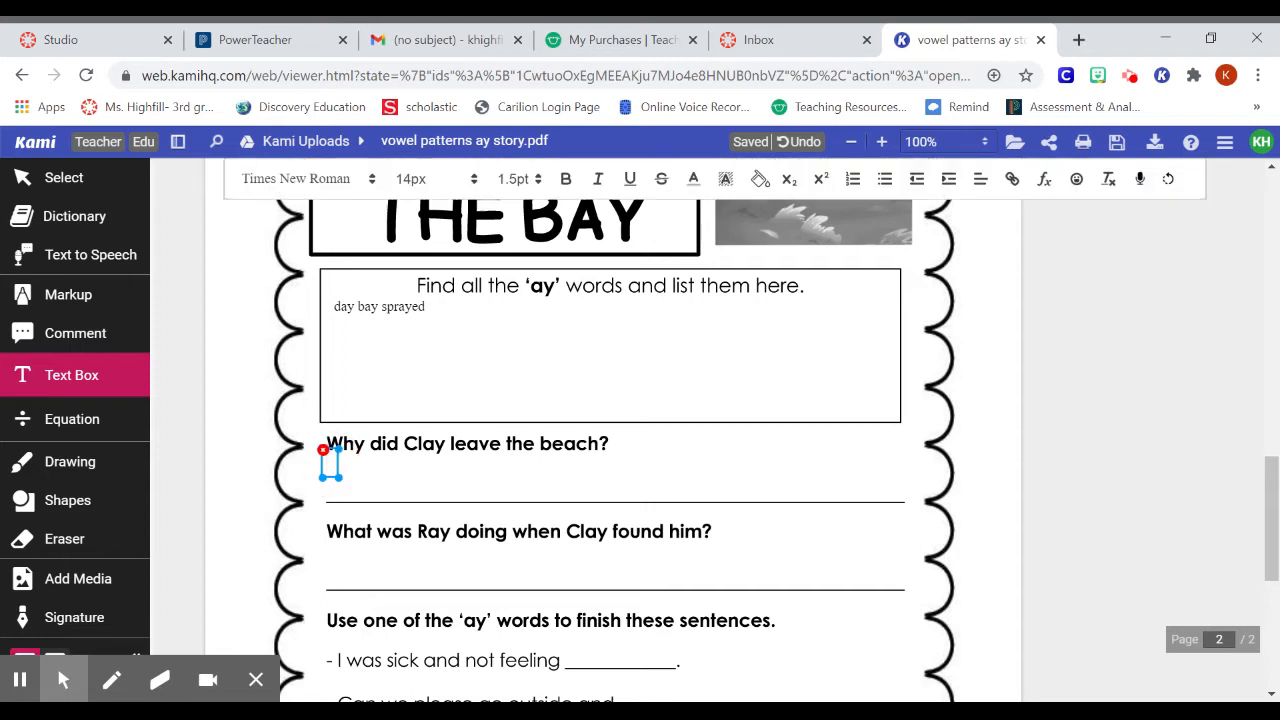
pyautogui.click(1270, 474)
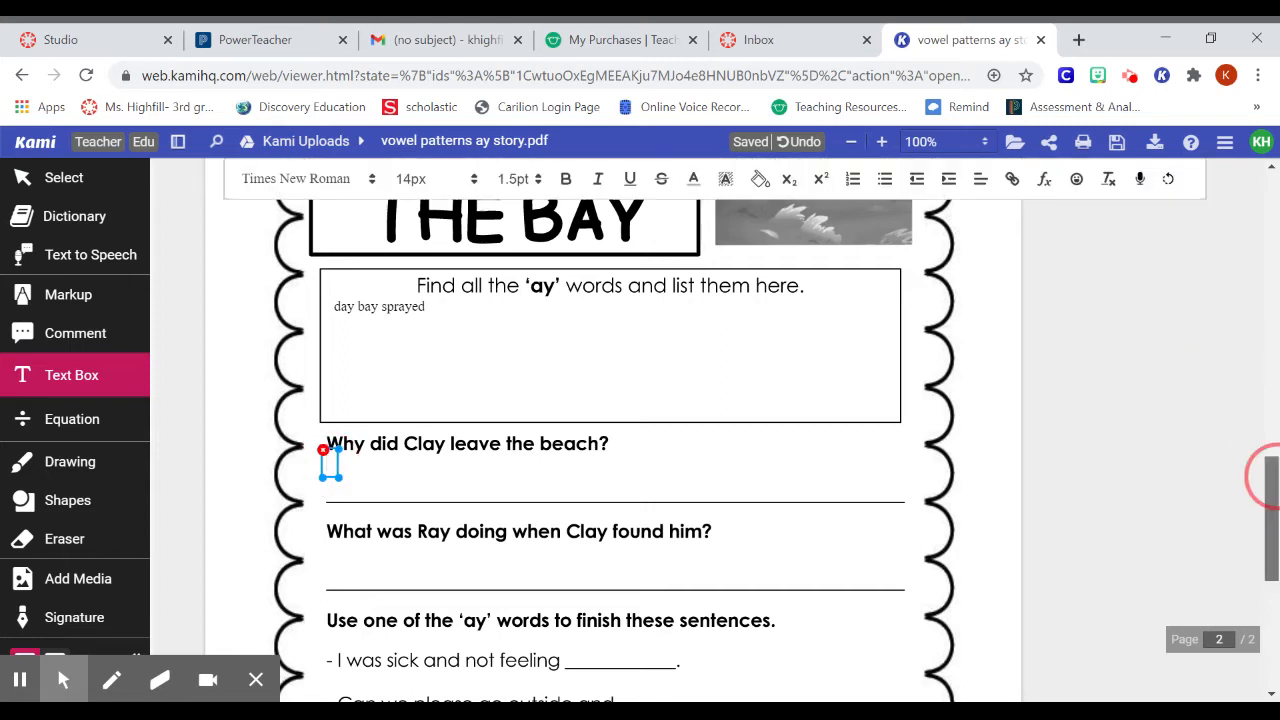
pyautogui.scroll(-3, 1268, 477)
pyautogui.scroll(-2, 1268, 477)
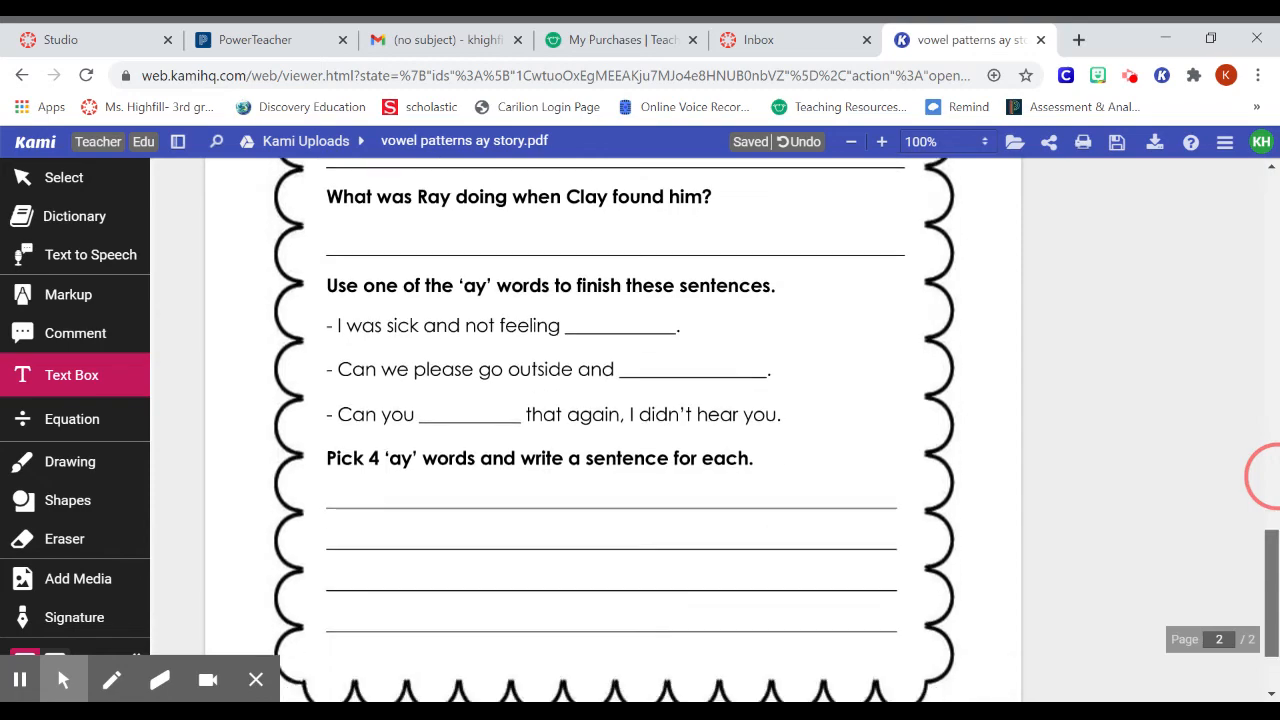
pyautogui.scroll(-3, 1268, 477)
pyautogui.moveTo(1277, 612); pyautogui.dragTo(1240, 186)
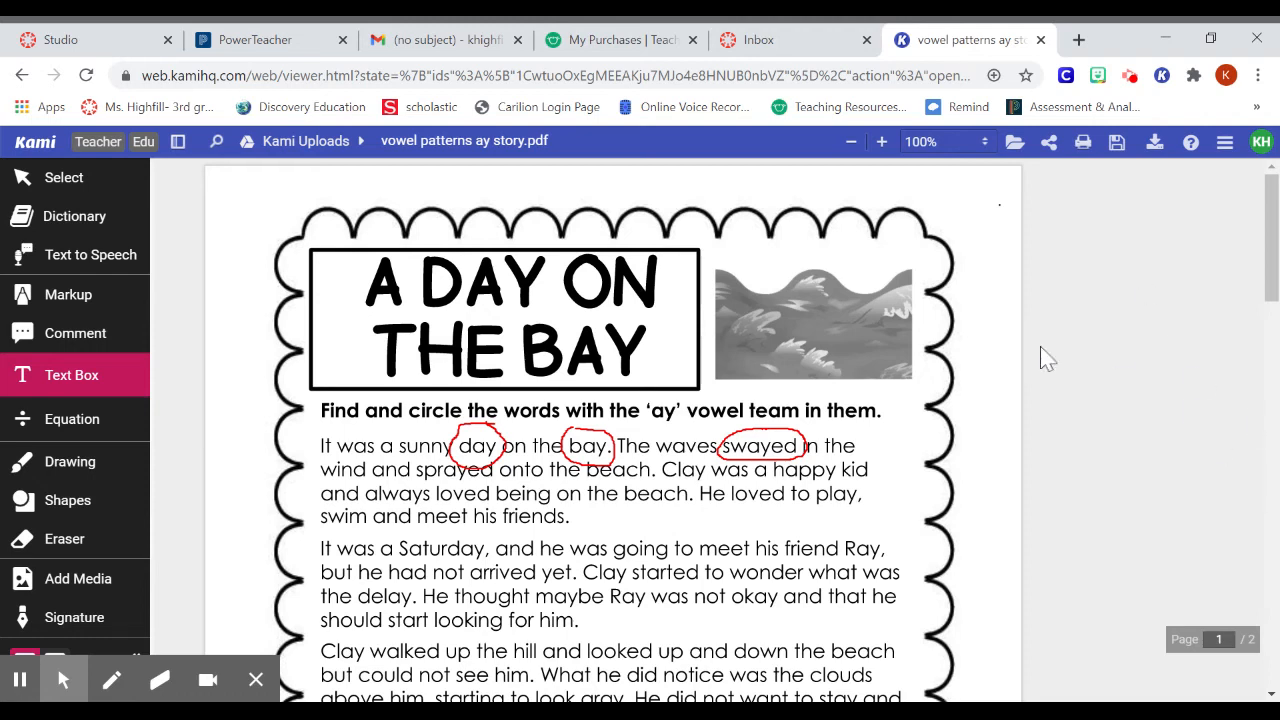
pyautogui.click(1247, 333)
pyautogui.moveTo(1272, 264); pyautogui.dragTo(1272, 683)
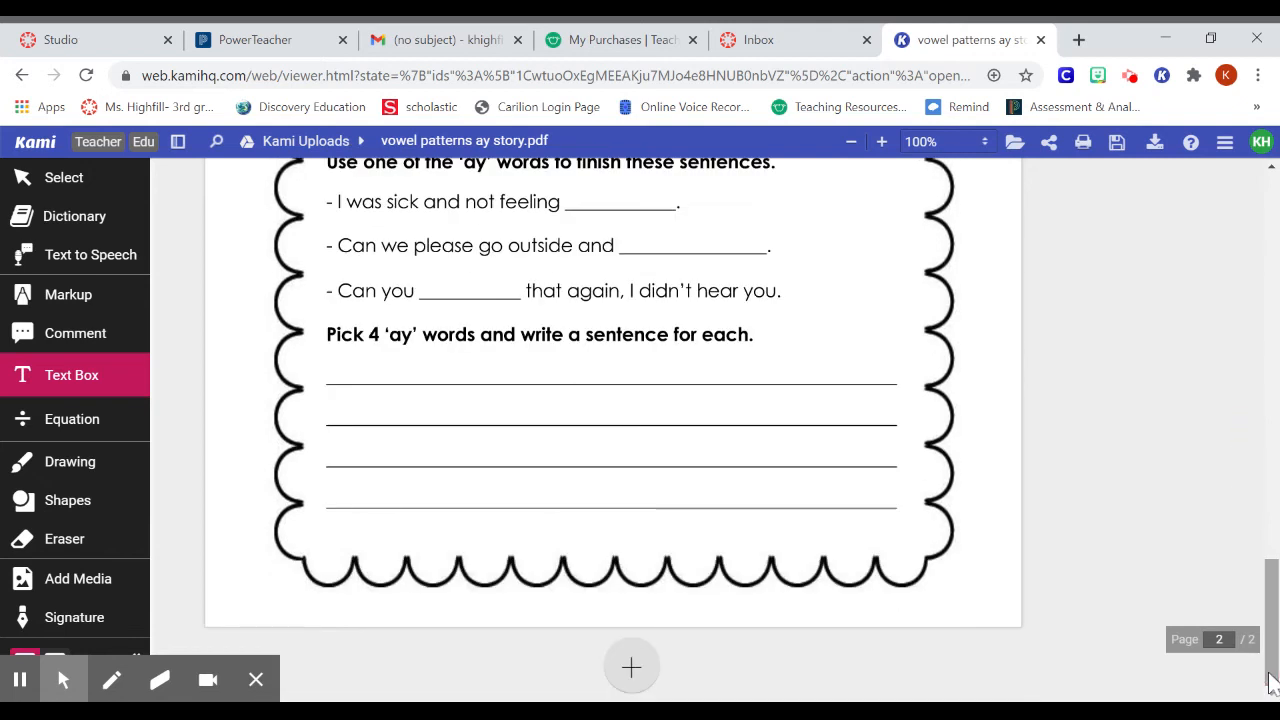
pyautogui.click(1134, 80)
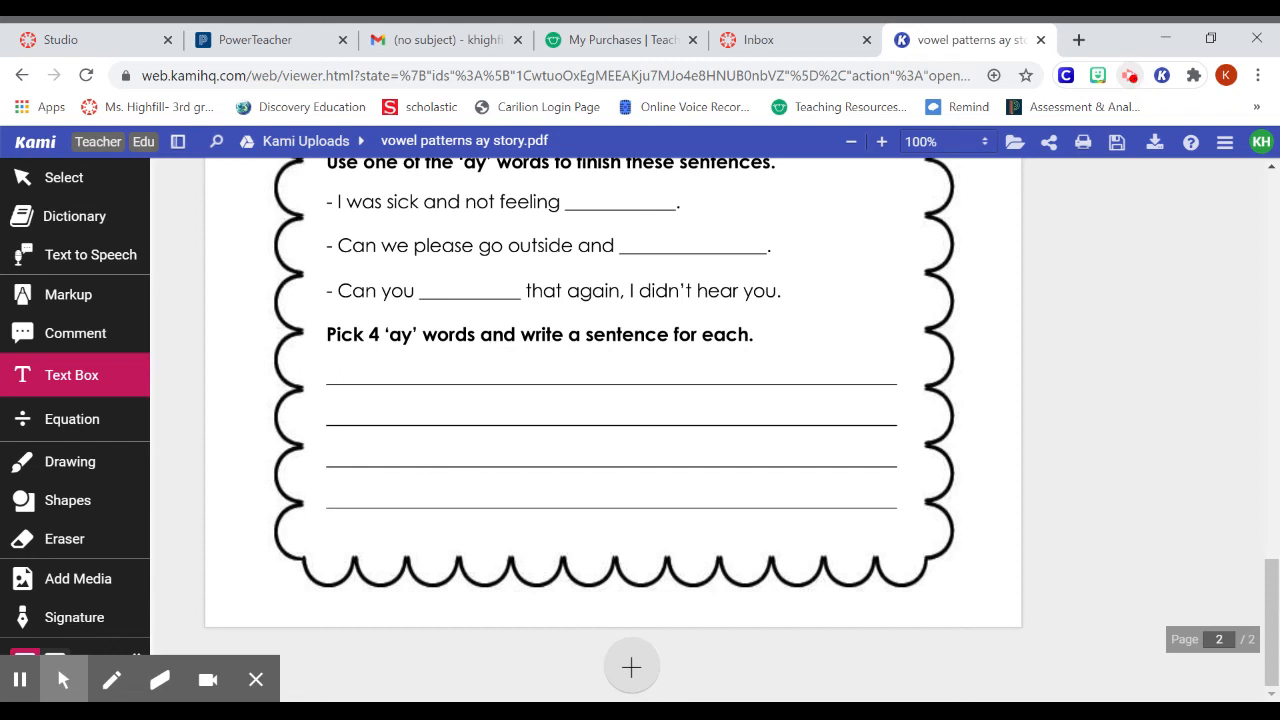